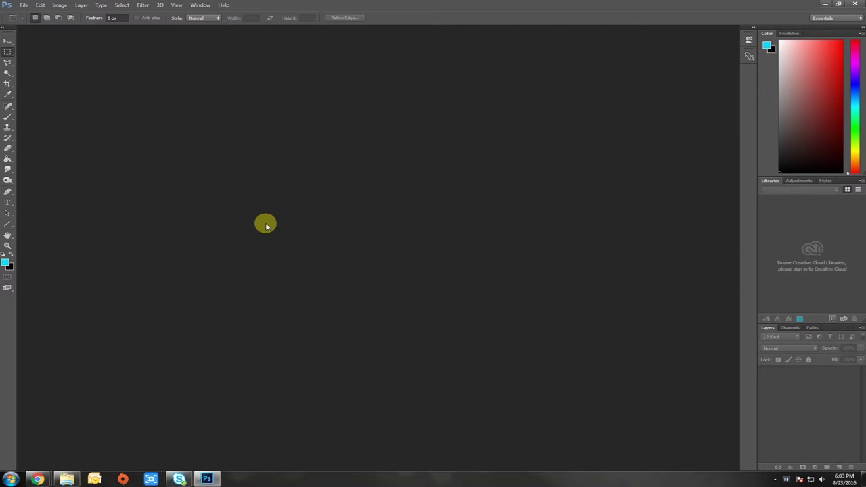
- Create a new white document from the U.S. Paper preset, 32 × 22 inches
click(24, 6)
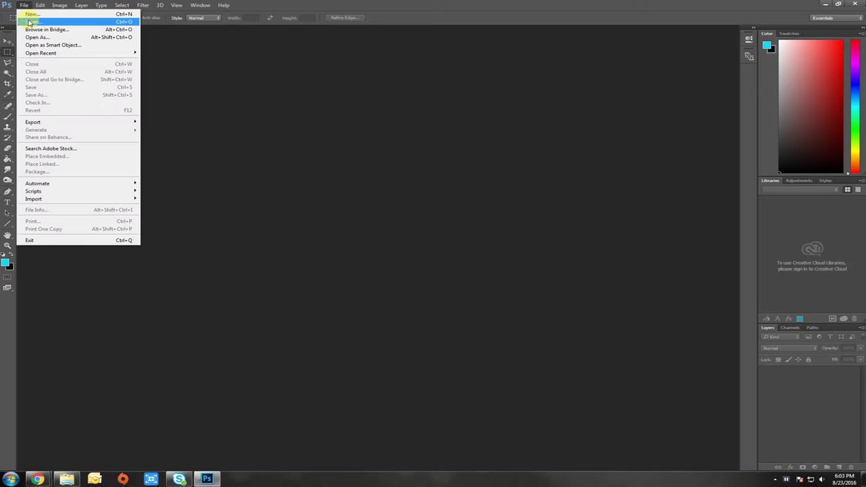
click(294, 180)
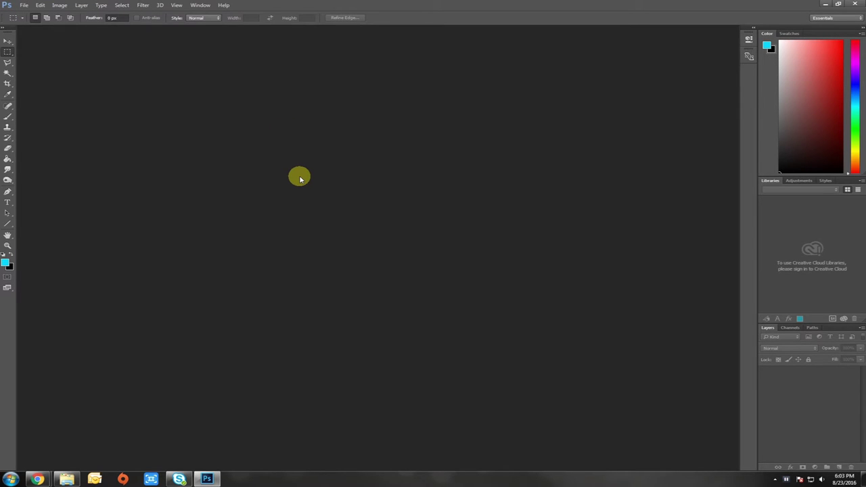
click(355, 171)
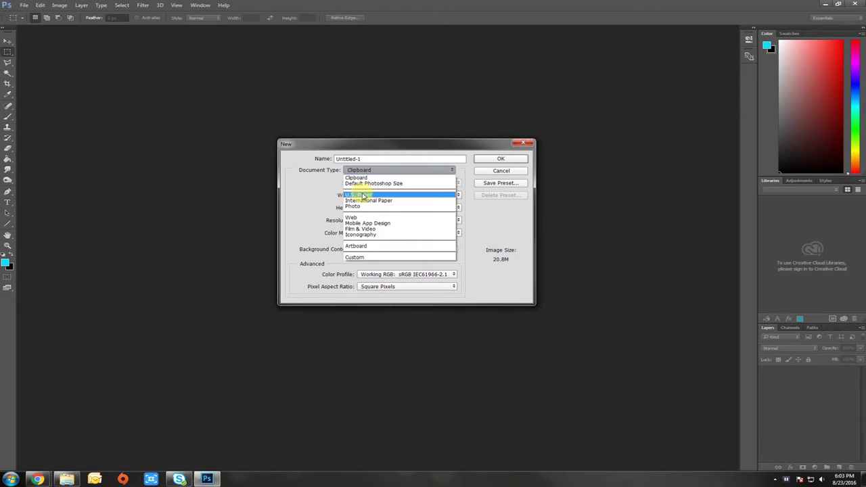
click(363, 195)
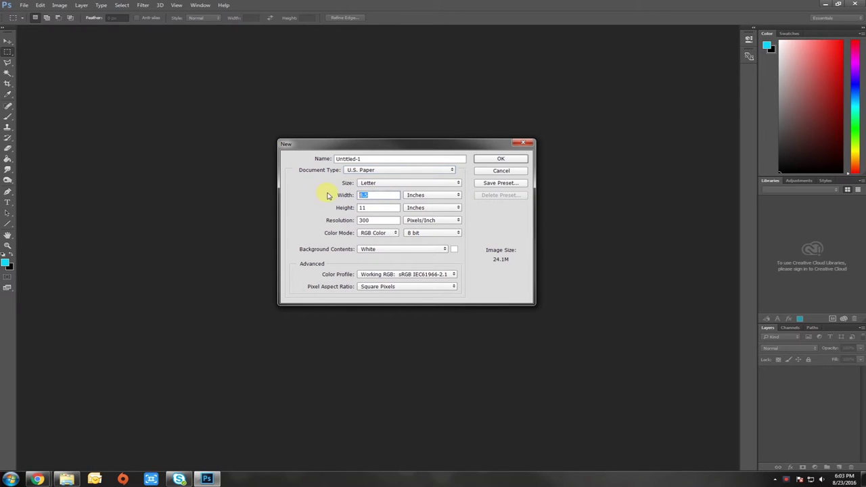
text(32)
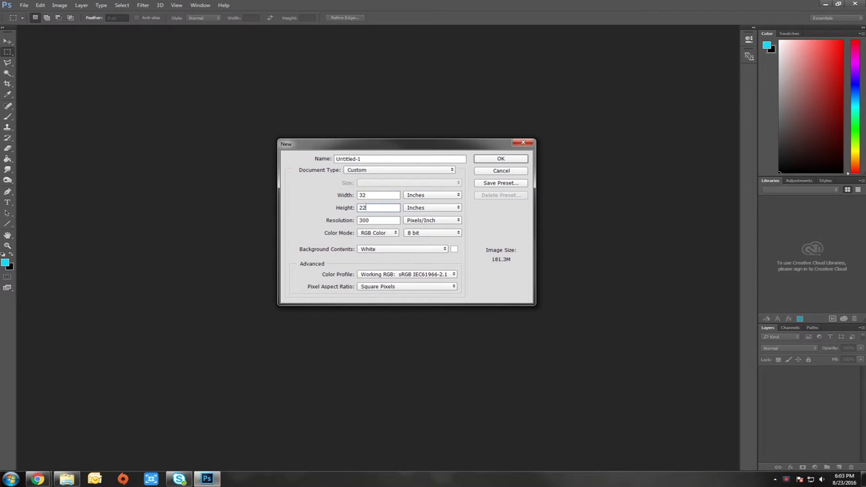
key(Tab)
text(1)
key(Return)
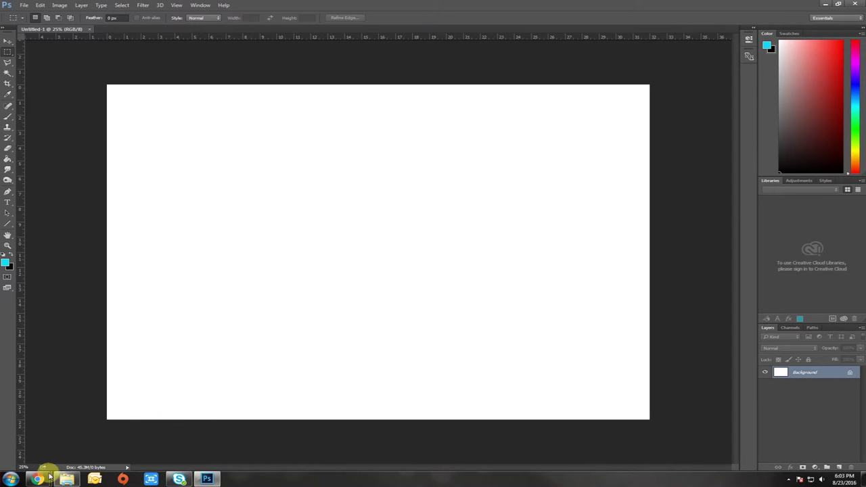
- In Chrome, copy the Prescott National Forest lake photo from the forest image results
mouse_move(41, 479)
click(59, 445)
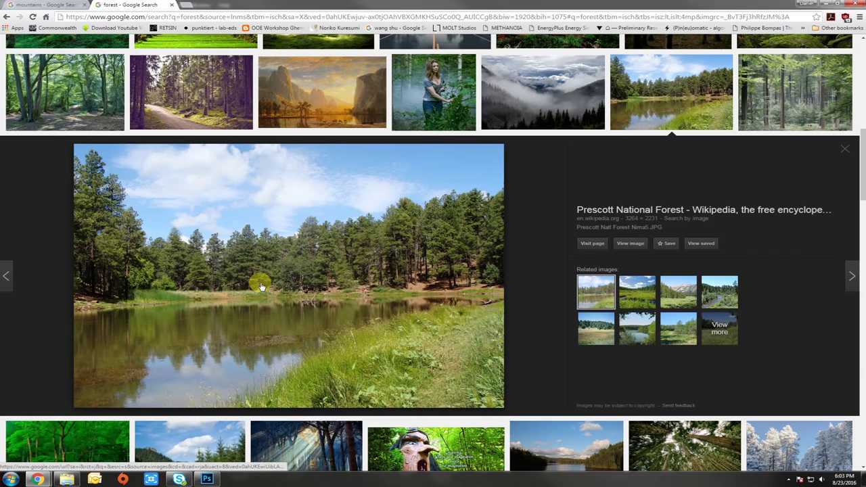
right_click(261, 287)
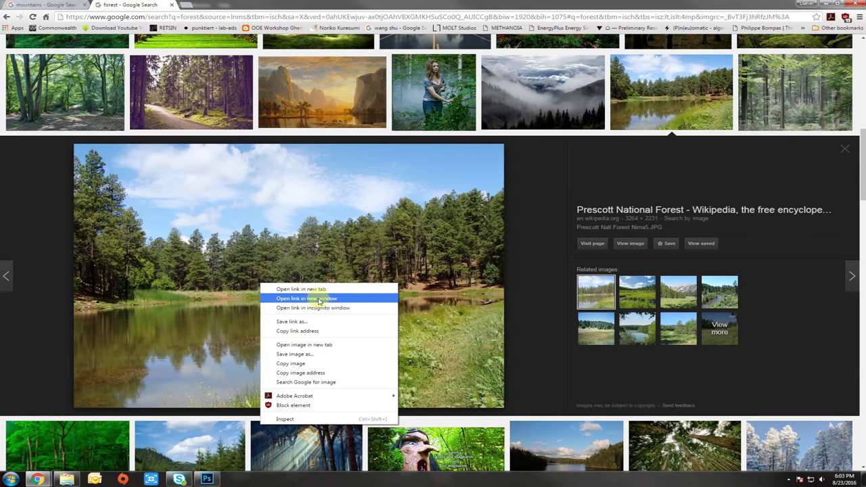
click(300, 364)
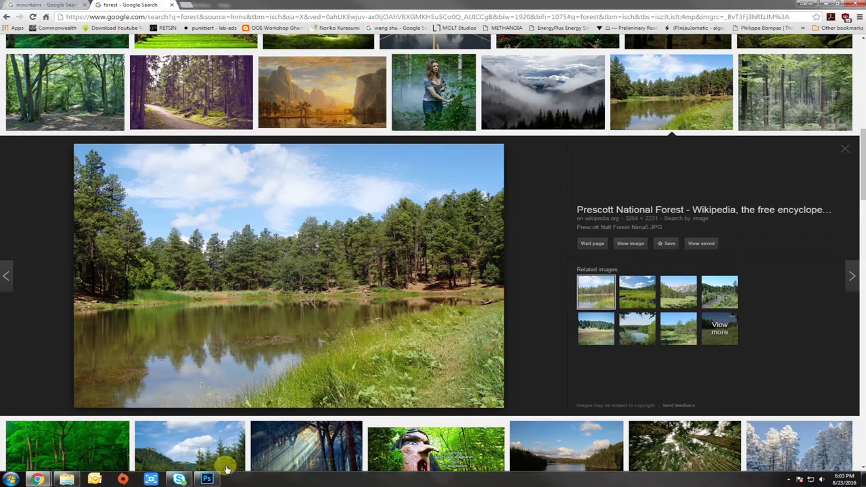
- Paste the forest-lake photo into Untitled-1 and move it toward the canvas's left side
click(208, 479)
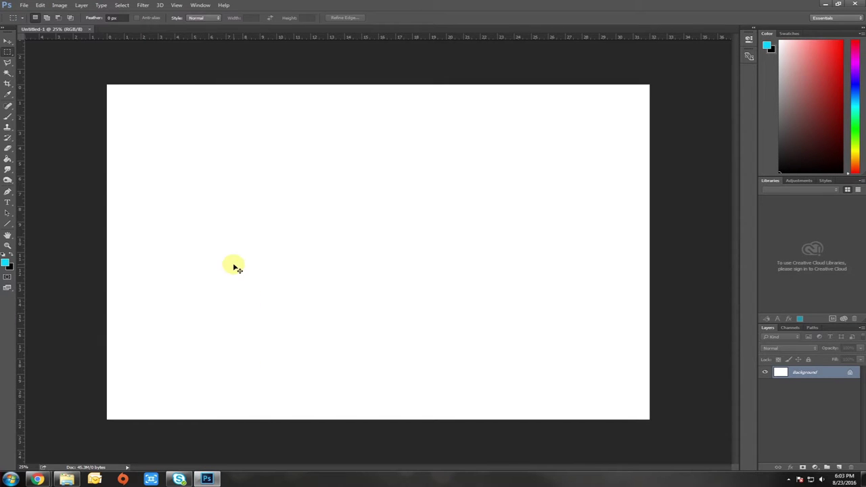
key(ctrl+v)
drag(326, 286, 251, 283)
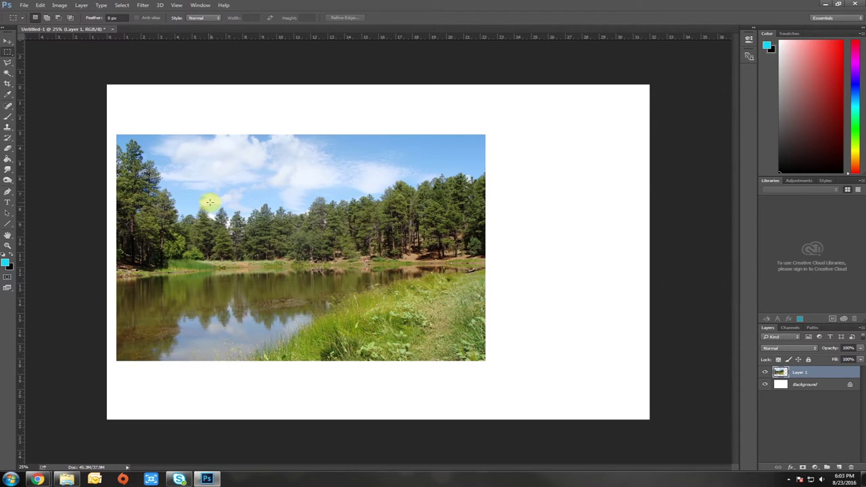
- Duplicate Layer 1 as Layer 1 copy and nudge the copy slightly right
right_click(798, 373)
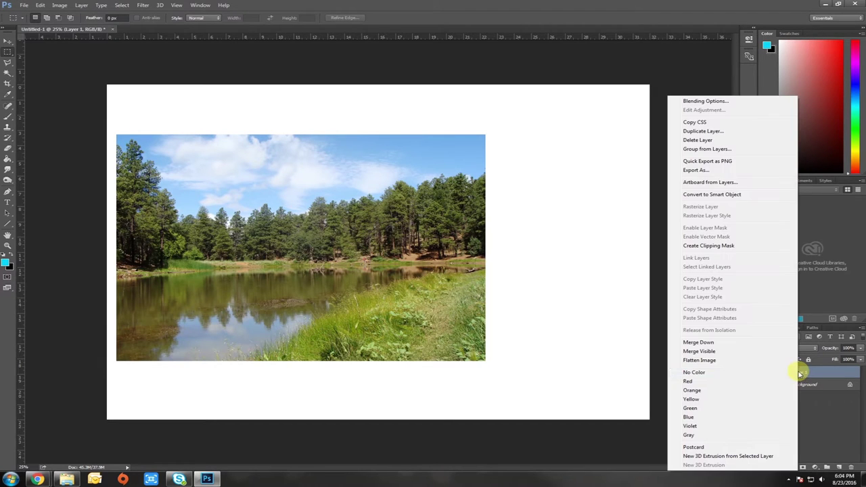
click(706, 133)
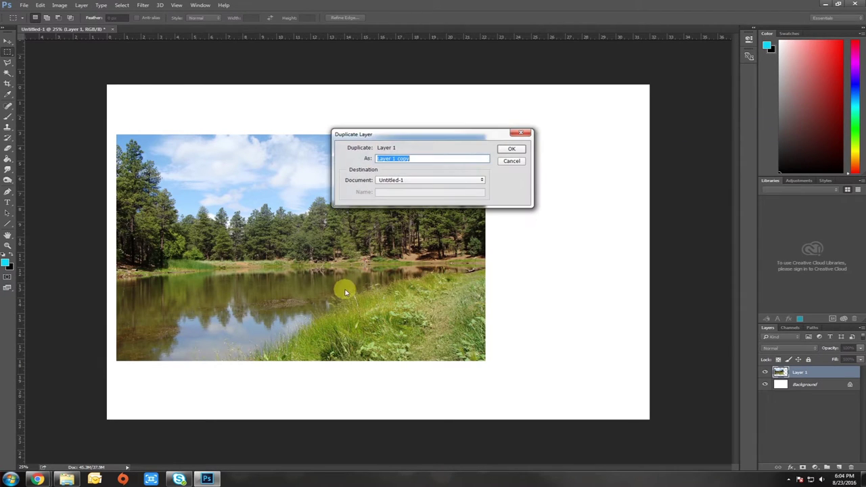
click(501, 147)
drag(234, 274, 273, 272)
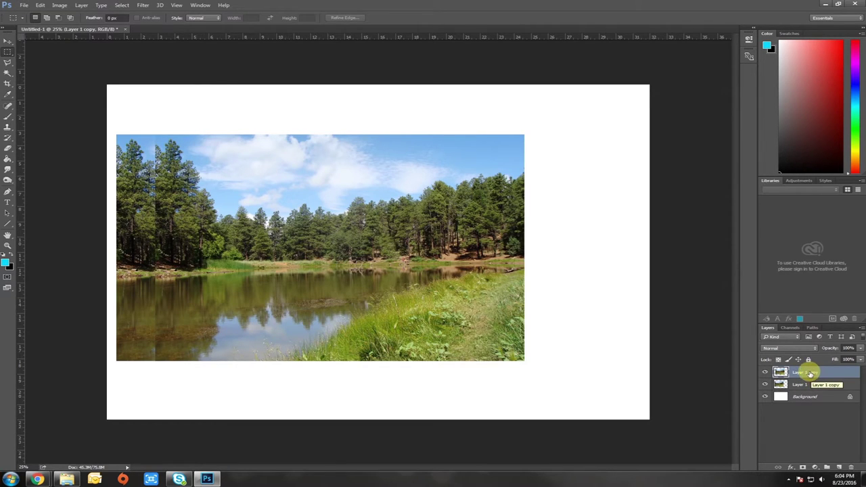
- Open the Brightness/Contrast adjustment for the Layer 1 copy photo
click(59, 6)
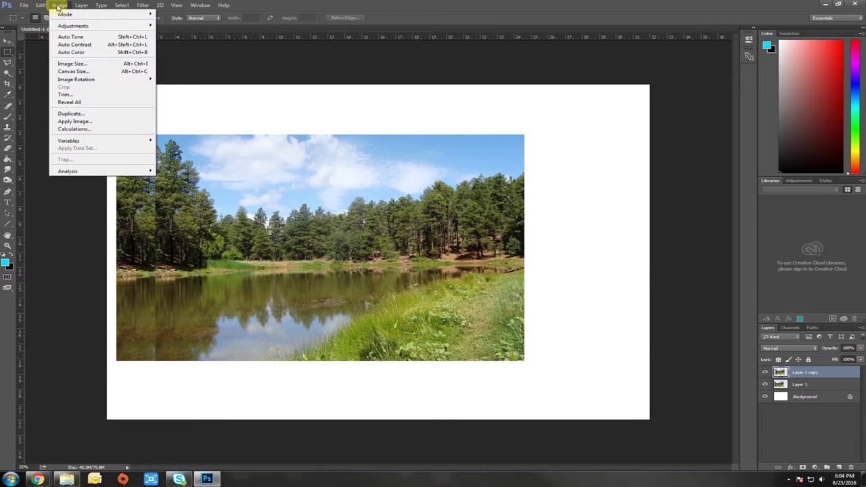
mouse_move(68, 31)
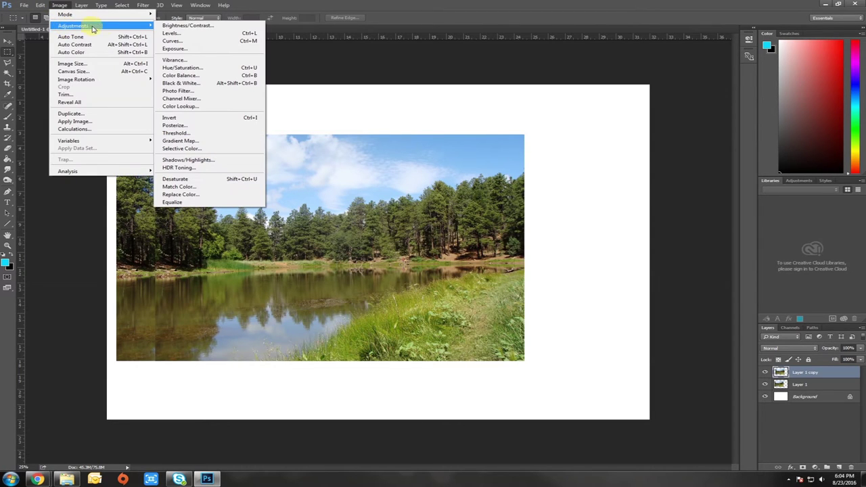
click(167, 26)
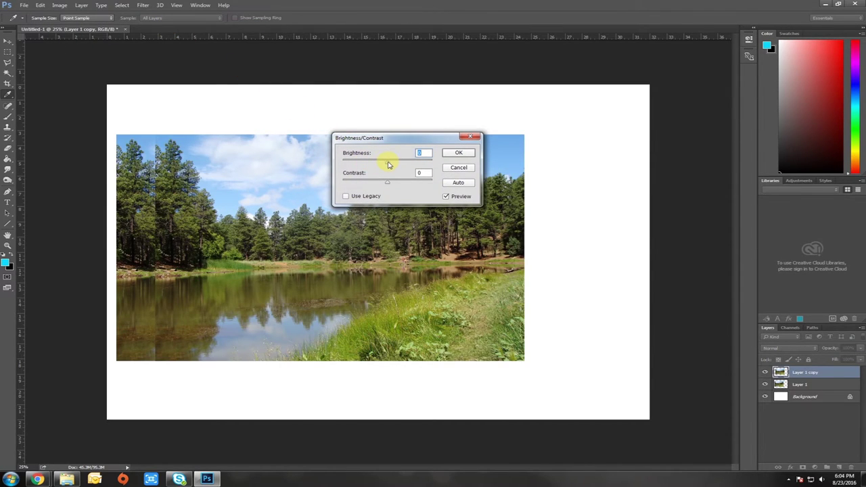
- Apply legacy Brightness/Contrast to Layer 1 copy, trying Auto and settling on Contrast 16
drag(389, 164, 387, 183)
click(347, 197)
drag(388, 184, 441, 183)
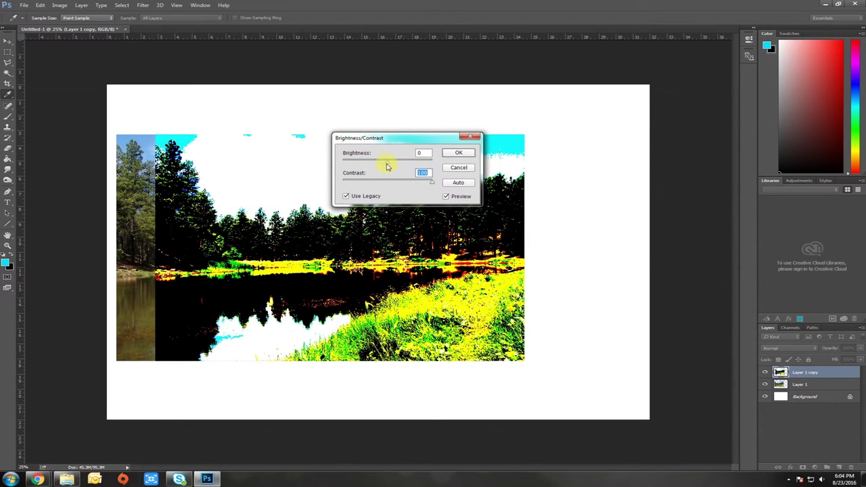
mouse_move(389, 166)
mouse_down()
mouse_move(342, 166)
mouse_move(397, 166)
mouse_up()
click(458, 185)
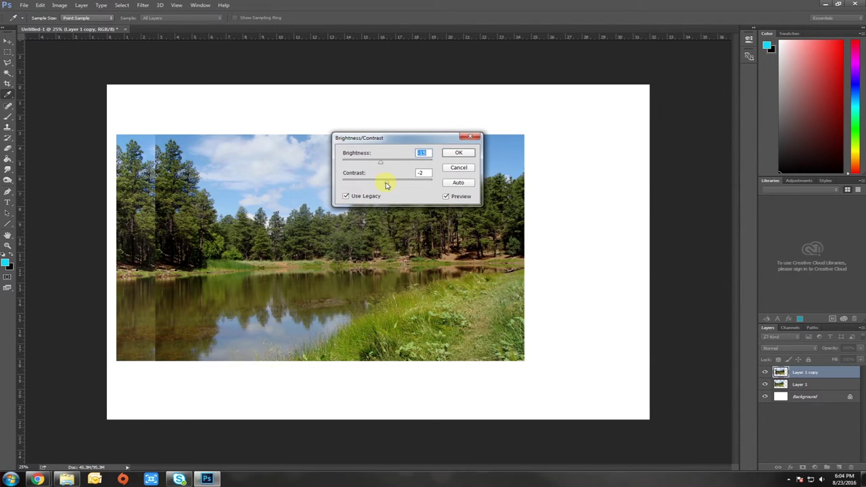
drag(390, 185, 388, 165)
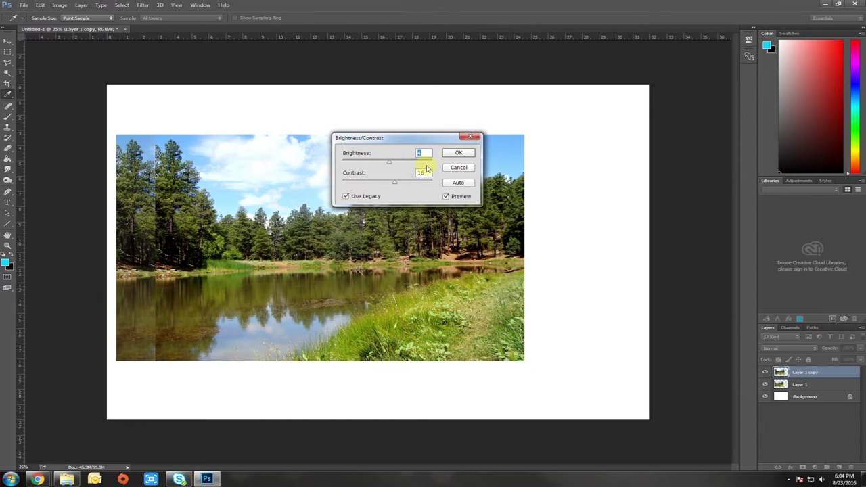
click(454, 155)
click(456, 154)
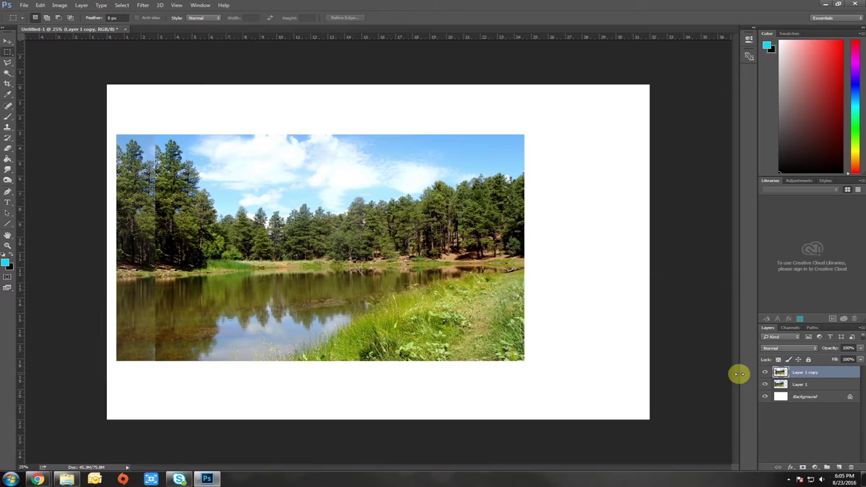
- Duplicate the top layer as Layer 1 copy 2 and shift it further right
right_click(802, 373)
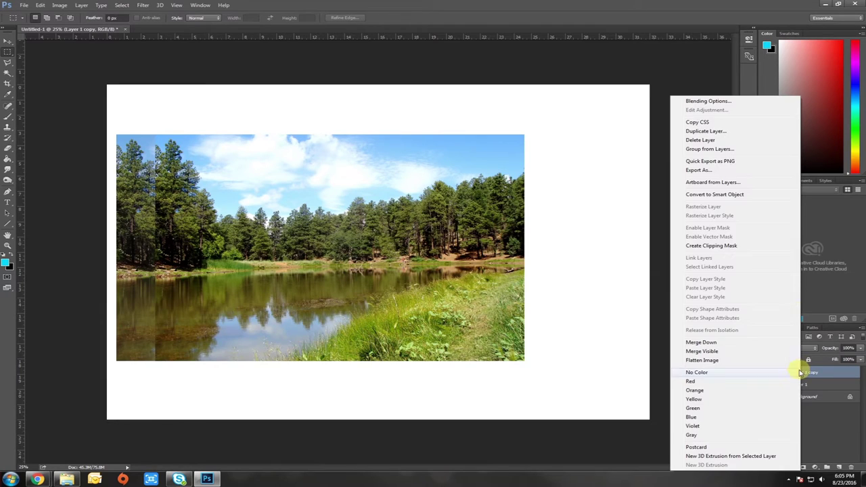
click(708, 131)
click(516, 149)
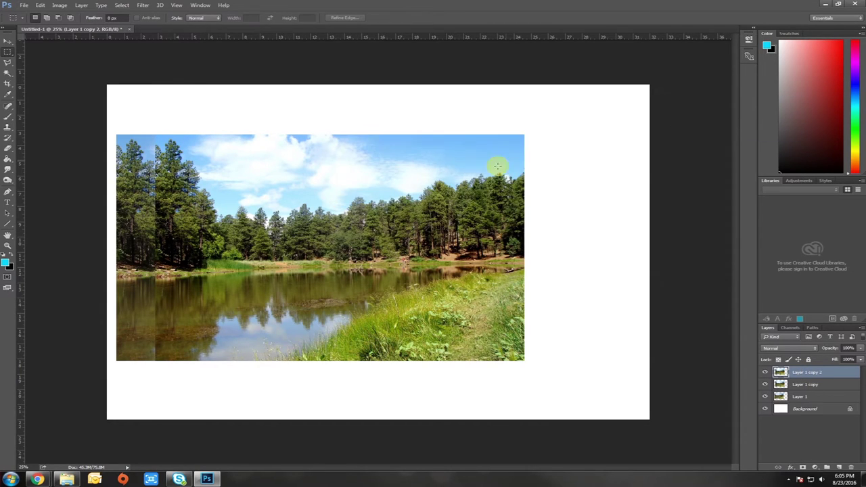
drag(305, 270, 342, 269)
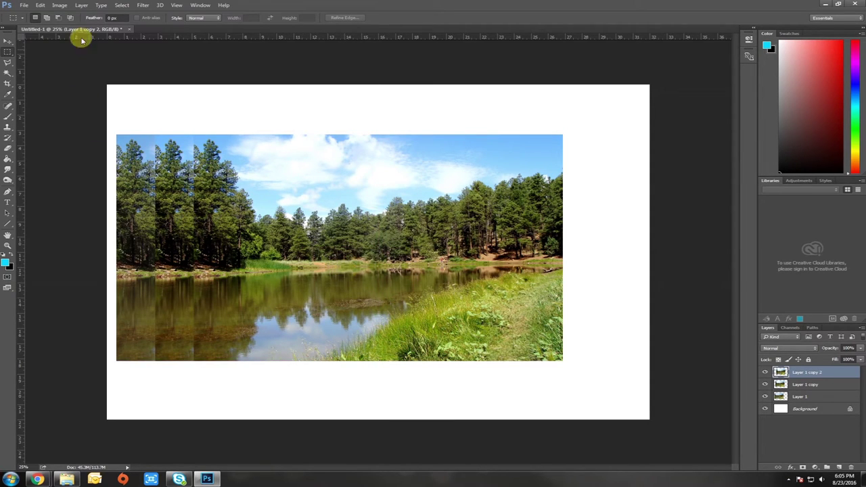
click(60, 5)
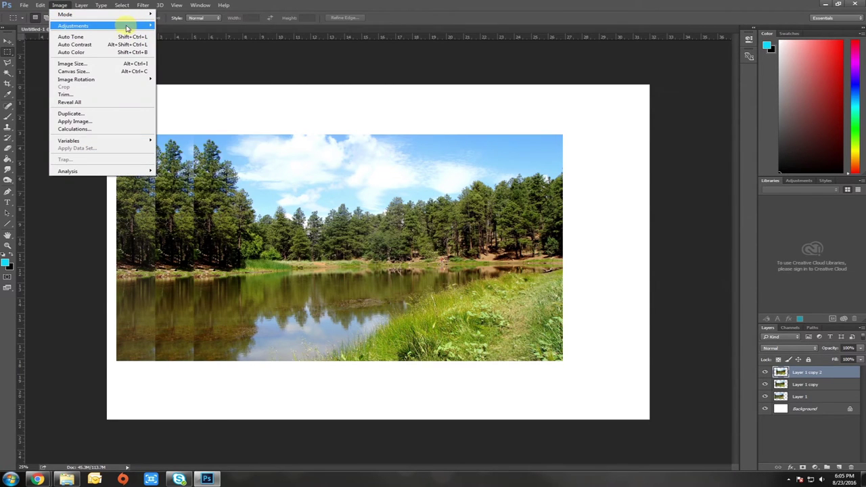
- Open Curves for Layer 1 copy 2 and move the dialog to the upper right, off the photo
mouse_move(129, 27)
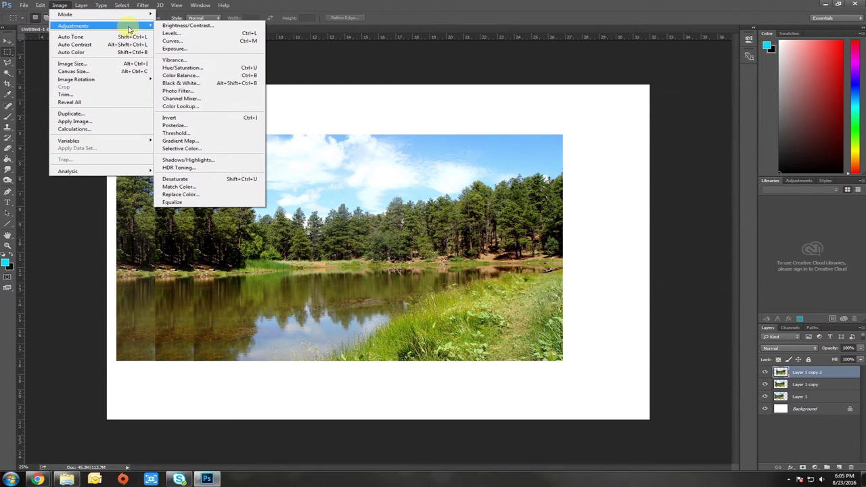
click(170, 40)
drag(344, 101, 616, 44)
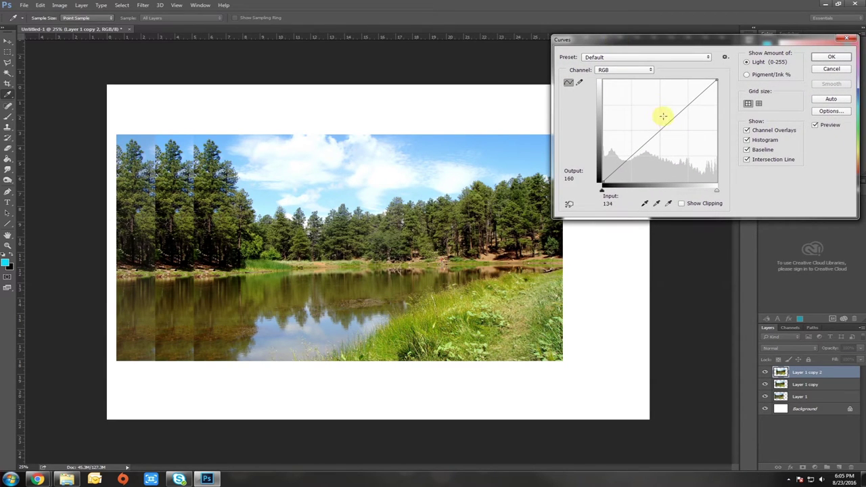
- Bend the RGB curve up, then let Auto set it, leaving a point at 165→151
click(648, 71)
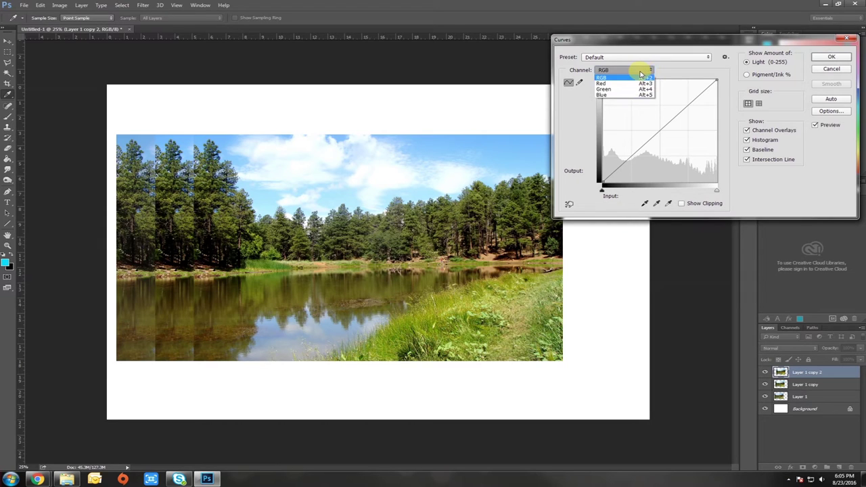
click(642, 76)
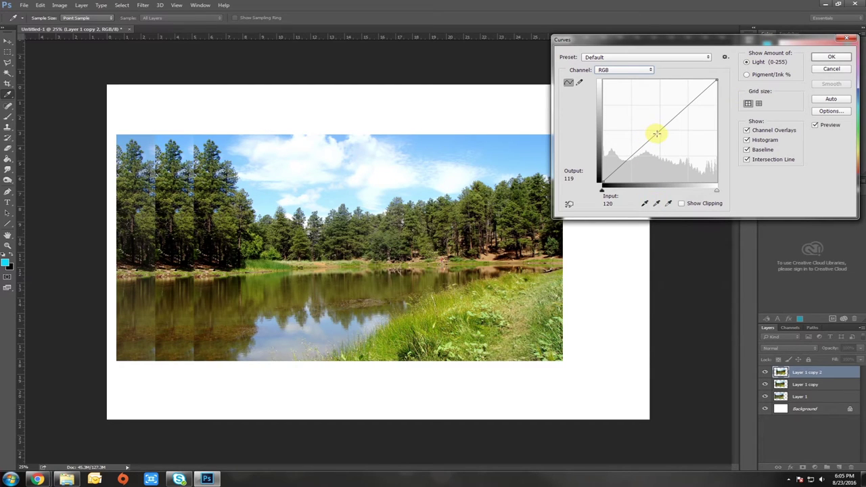
drag(657, 133, 620, 151)
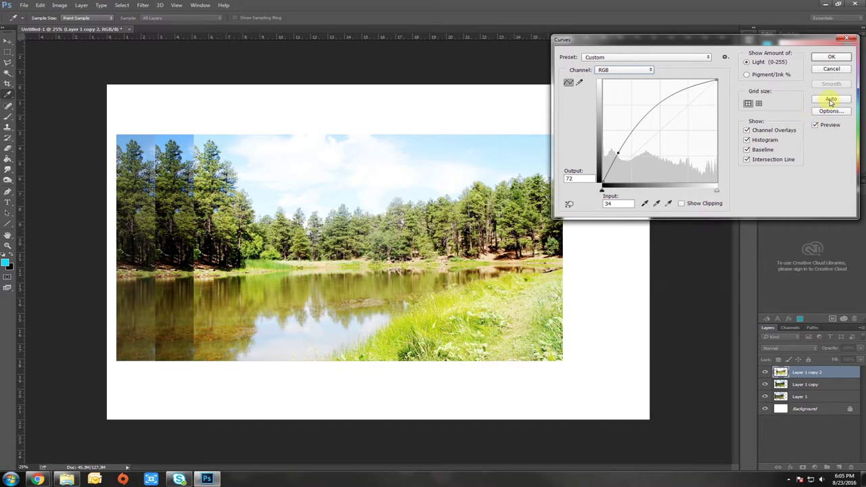
click(831, 99)
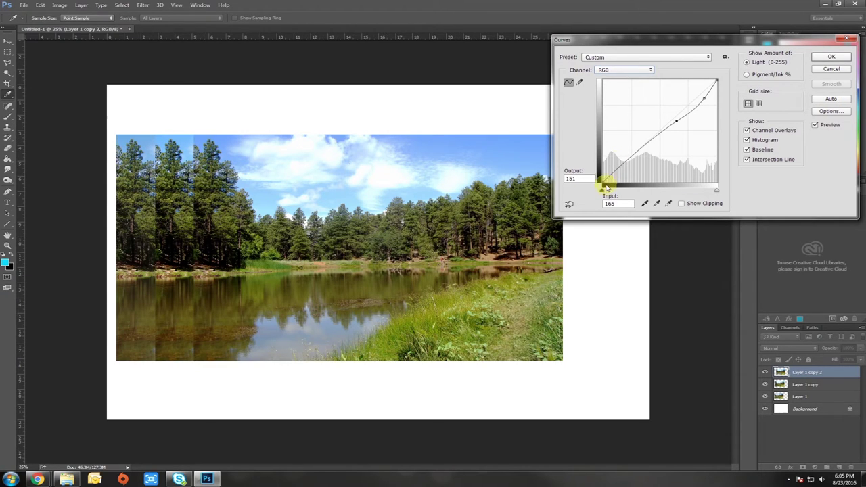
- Switch the curve to the Red channel and add a control point at 107→108
click(646, 70)
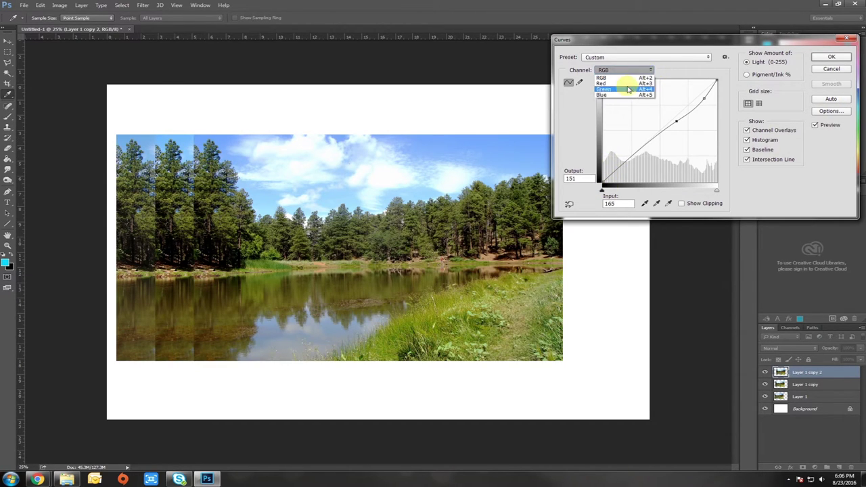
click(619, 83)
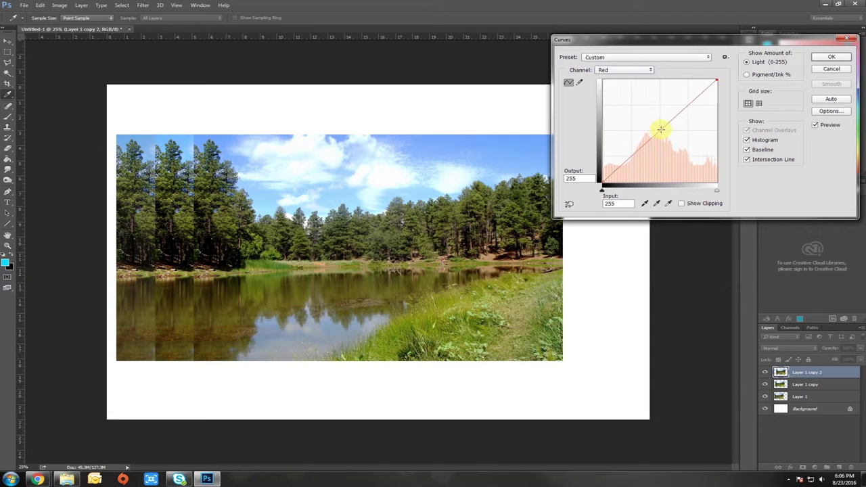
mouse_move(660, 129)
mouse_down()
mouse_move(644, 122)
mouse_move(674, 158)
mouse_move(651, 139)
mouse_up()
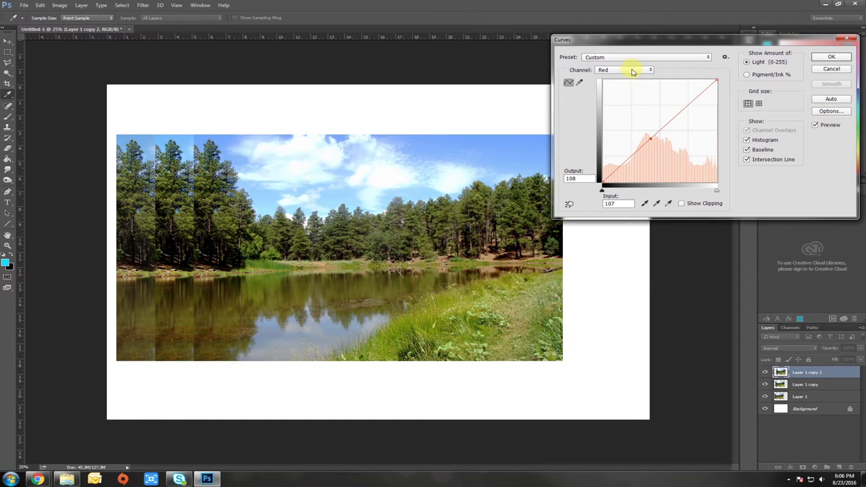
click(645, 203)
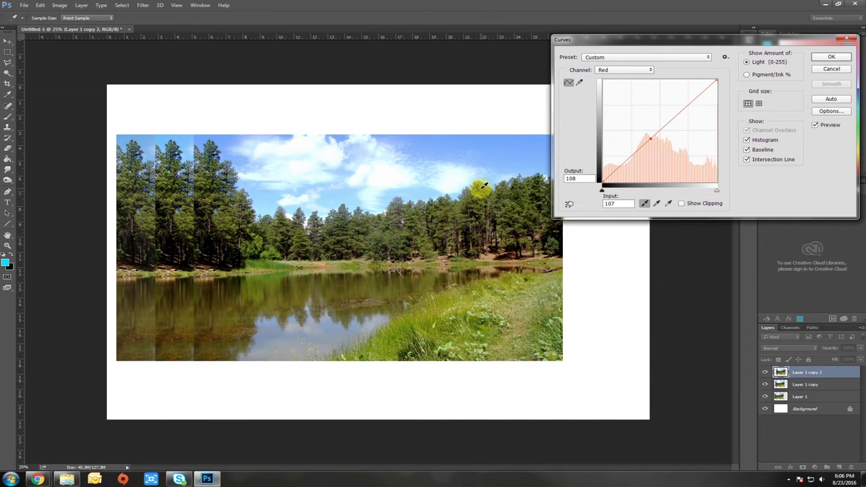
- Sample black, gray and white points on the photo, then reset the red curve to straight
click(484, 186)
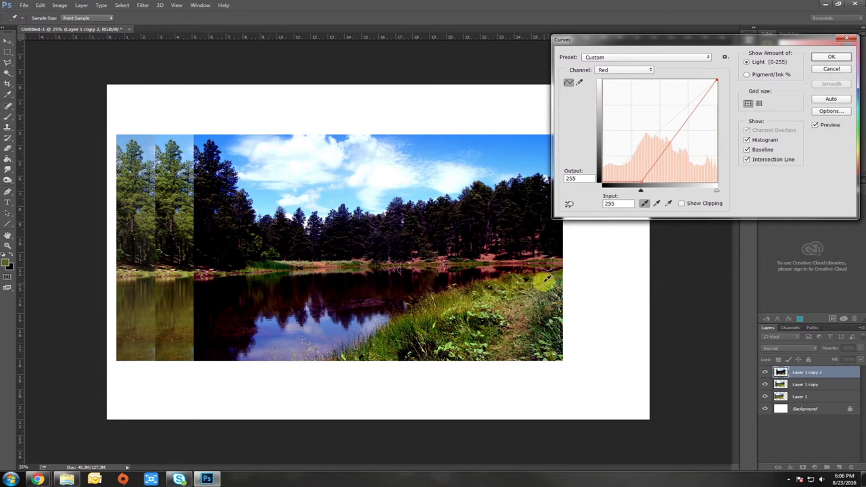
click(657, 203)
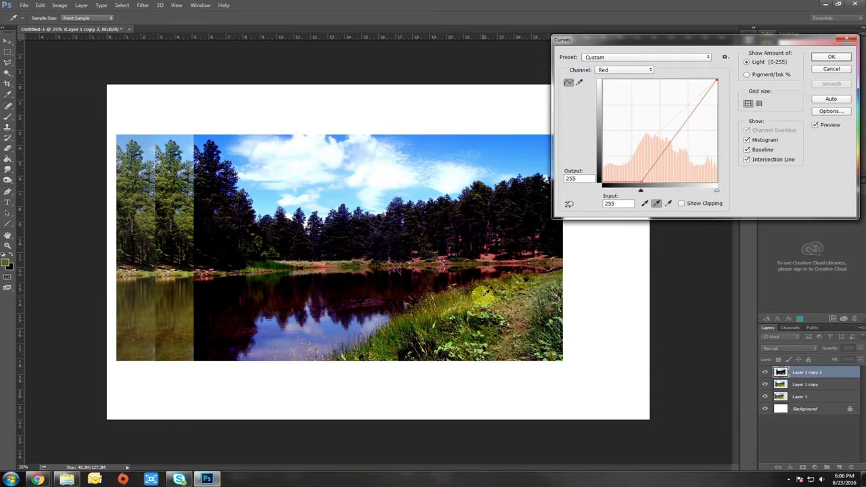
click(484, 293)
click(669, 203)
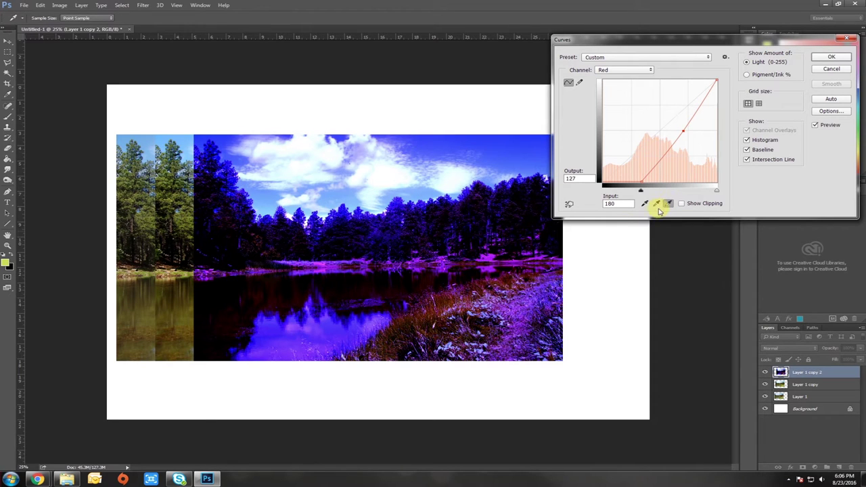
click(445, 304)
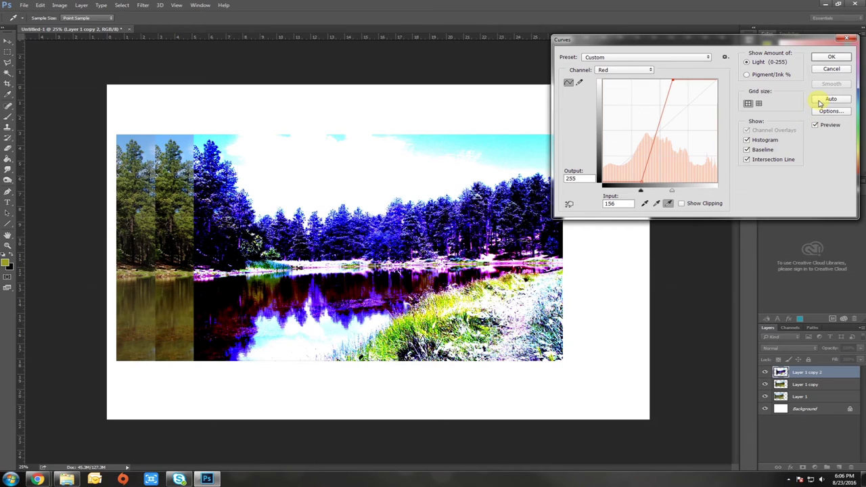
click(820, 100)
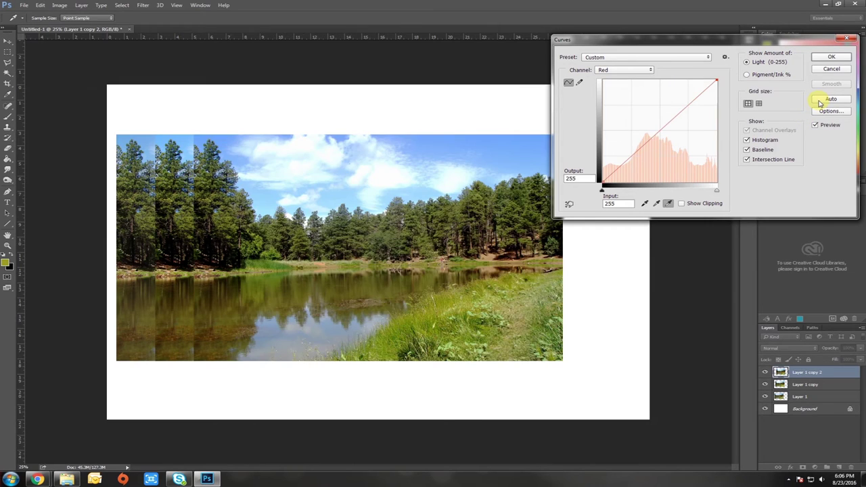
- Commit the curves, then duplicate Layer 1 copy 2 as Layer 1 copy 3 and shift it right
click(830, 57)
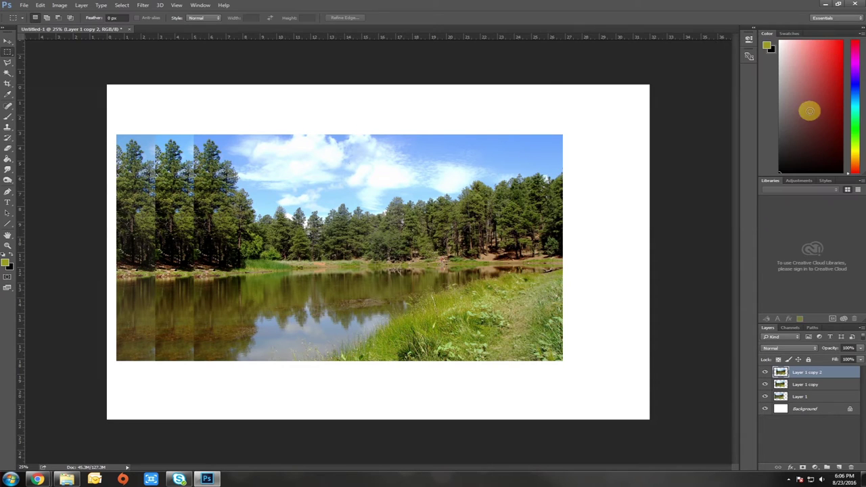
right_click(807, 373)
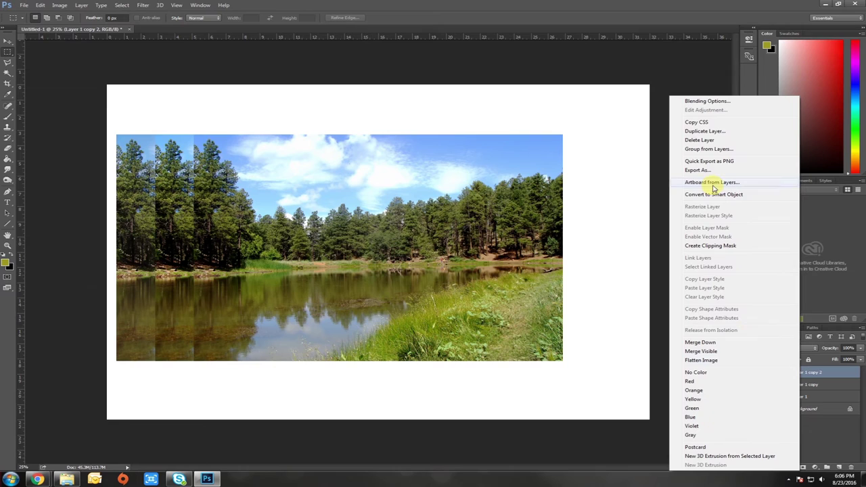
click(707, 132)
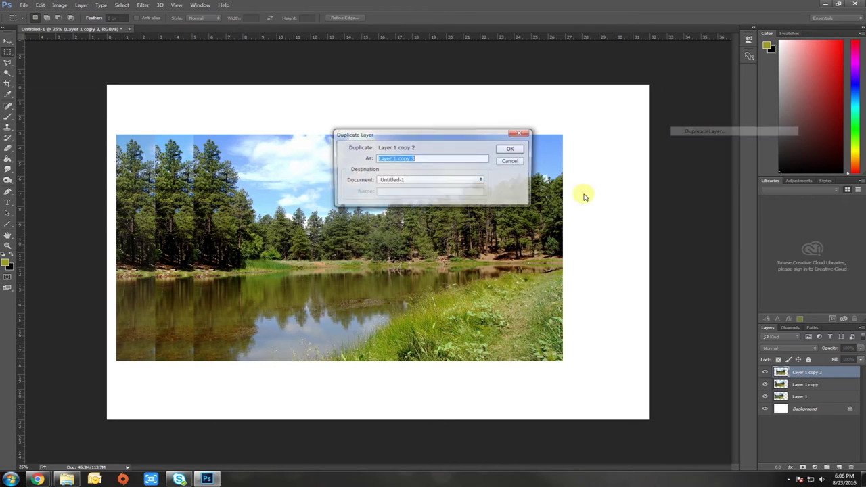
click(512, 149)
drag(417, 228, 439, 237)
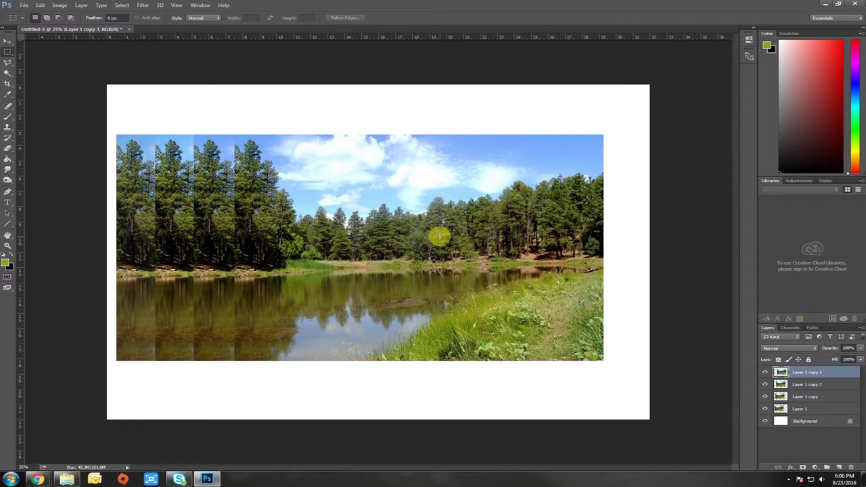
- Start a Photo Filter on the top layer and raise its density to about 55%
click(59, 4)
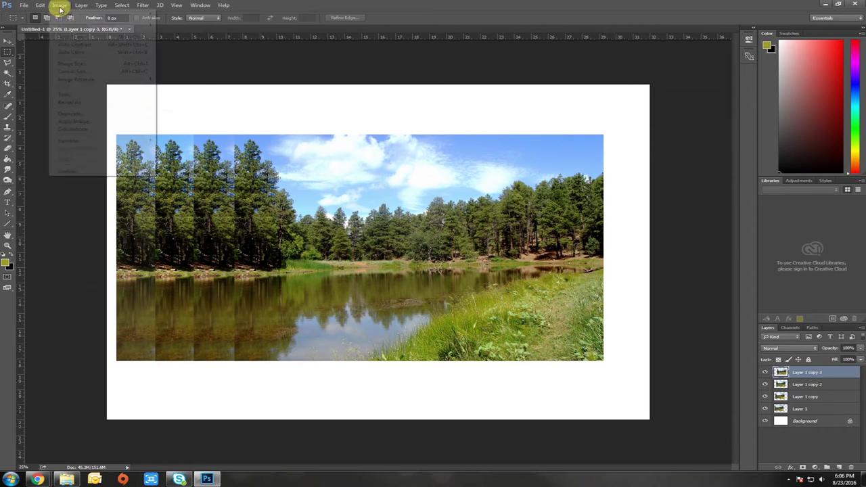
mouse_move(65, 24)
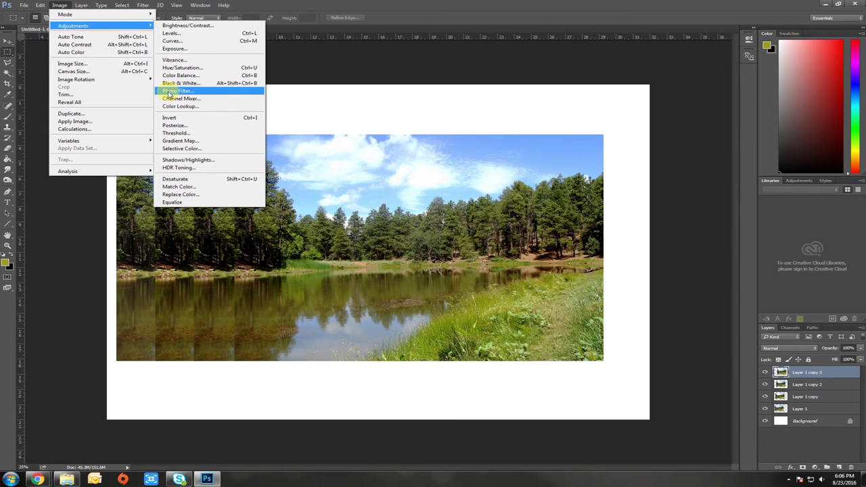
click(171, 92)
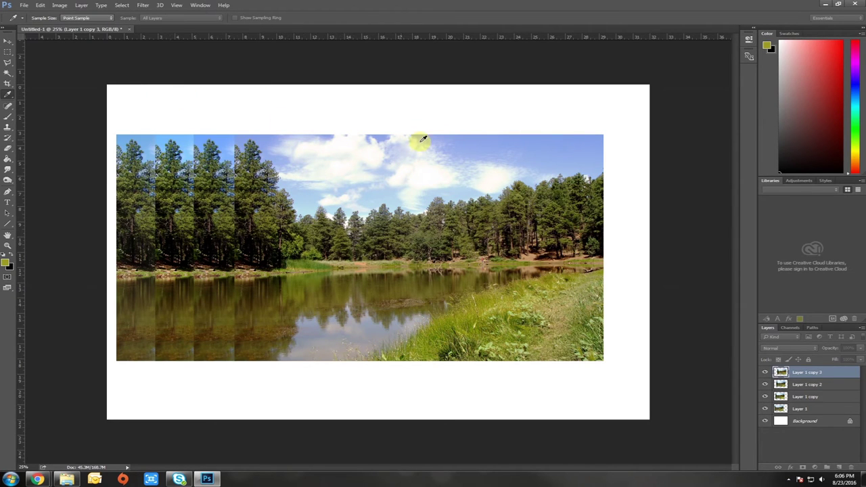
drag(648, 121, 581, 146)
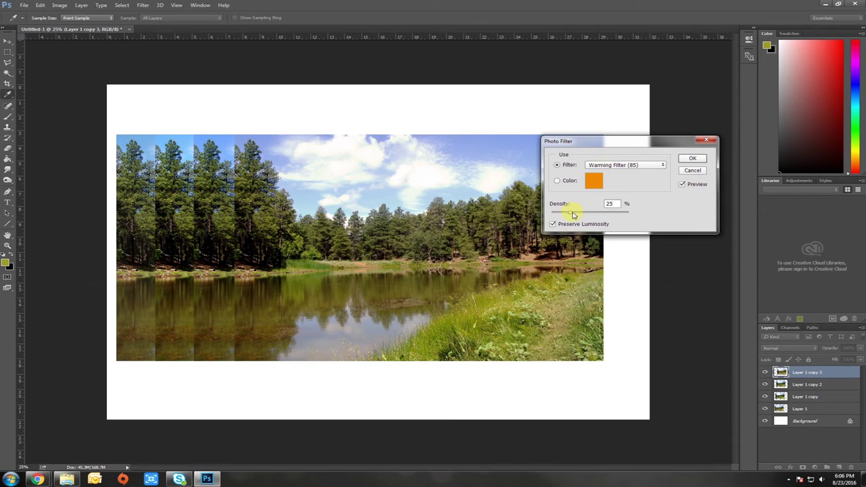
drag(571, 215, 594, 215)
- Try the Cooling Filter (80), Sepia and orange photo filter presets
click(619, 166)
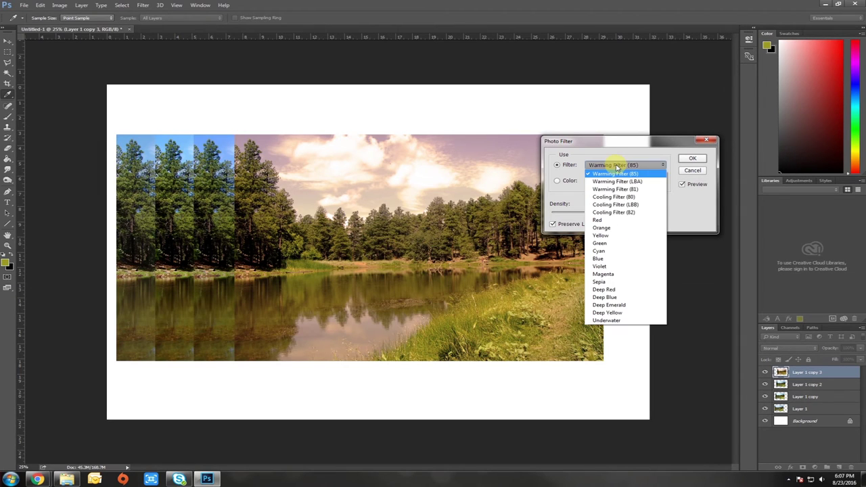
click(609, 197)
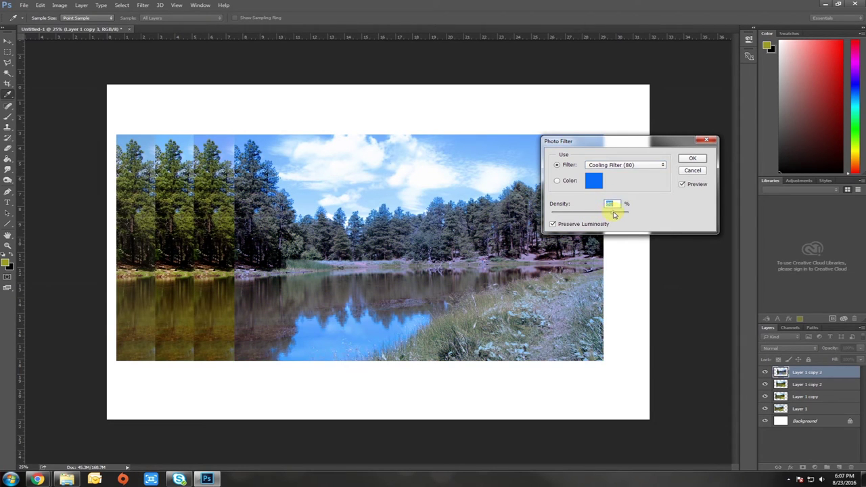
click(612, 166)
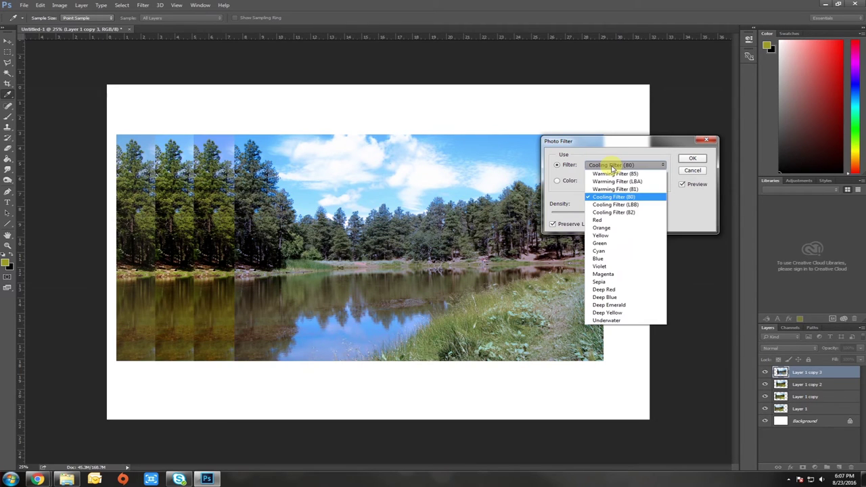
click(598, 281)
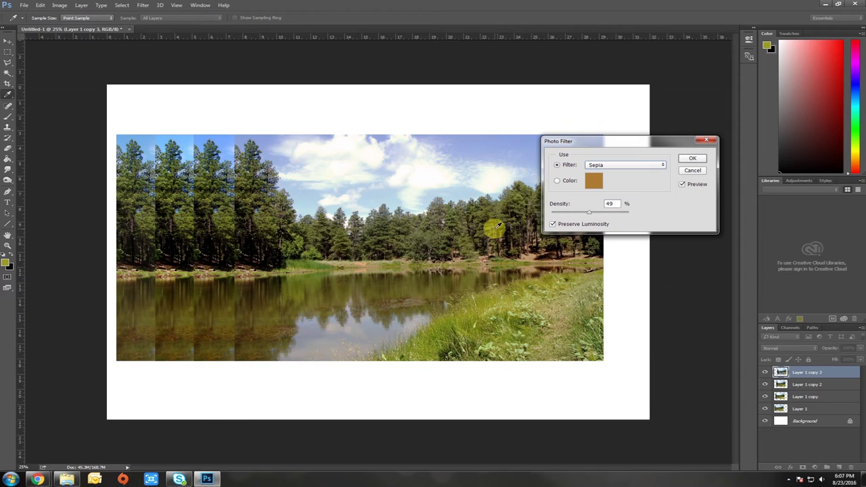
click(620, 166)
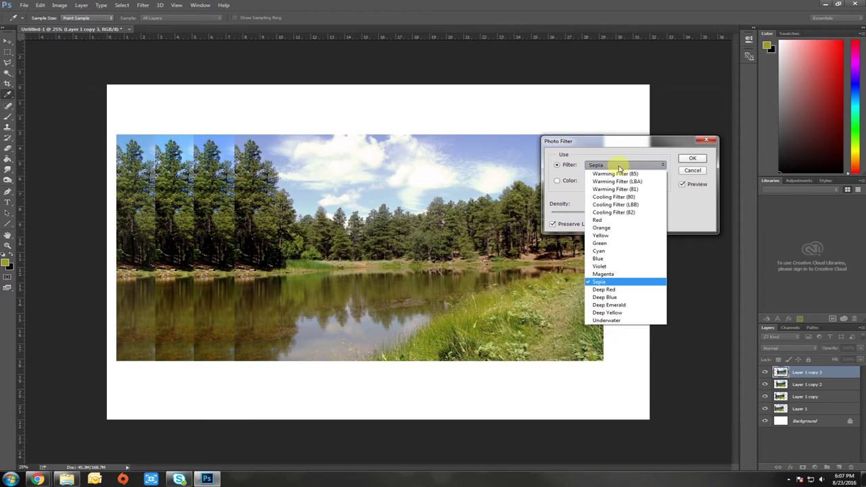
click(613, 228)
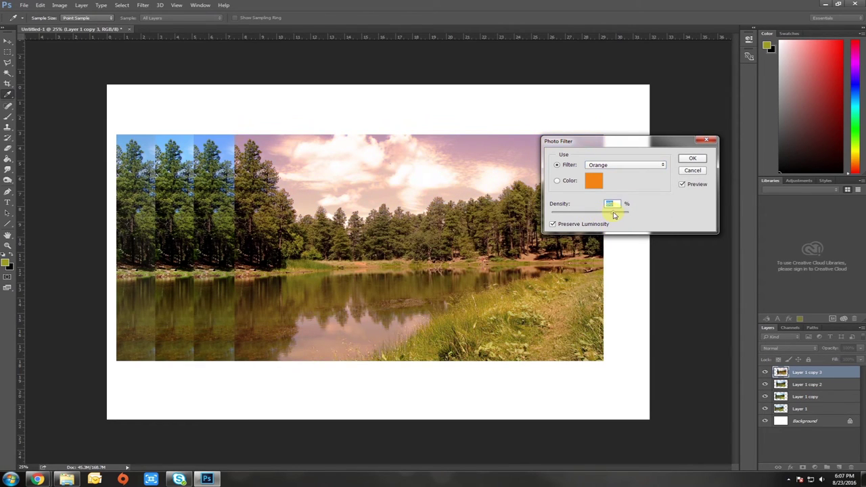
- Set a custom bright green filter colour and apply the photo filter
click(557, 181)
click(594, 180)
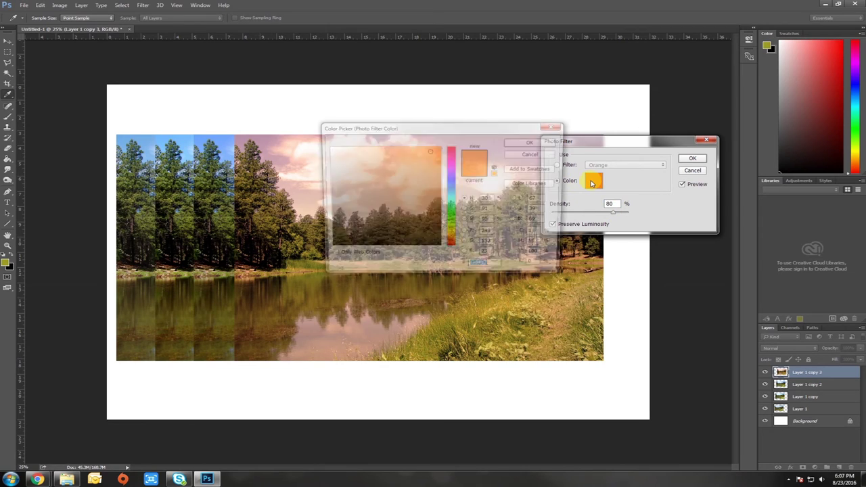
click(455, 215)
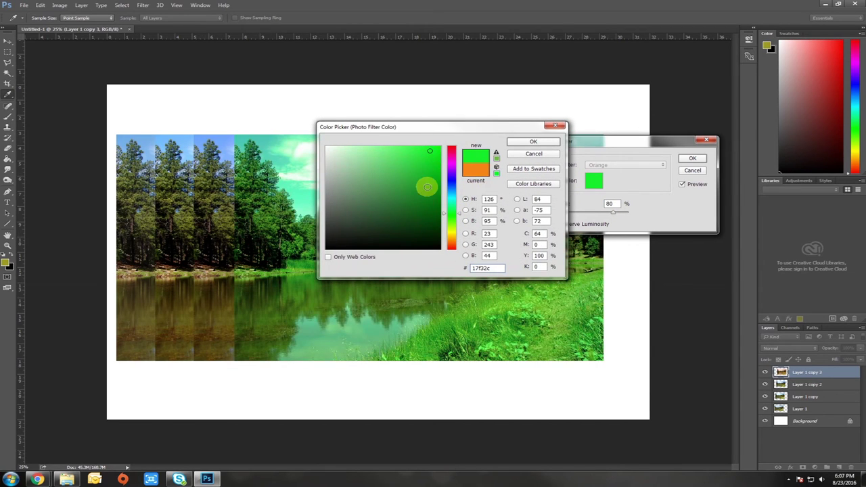
click(527, 143)
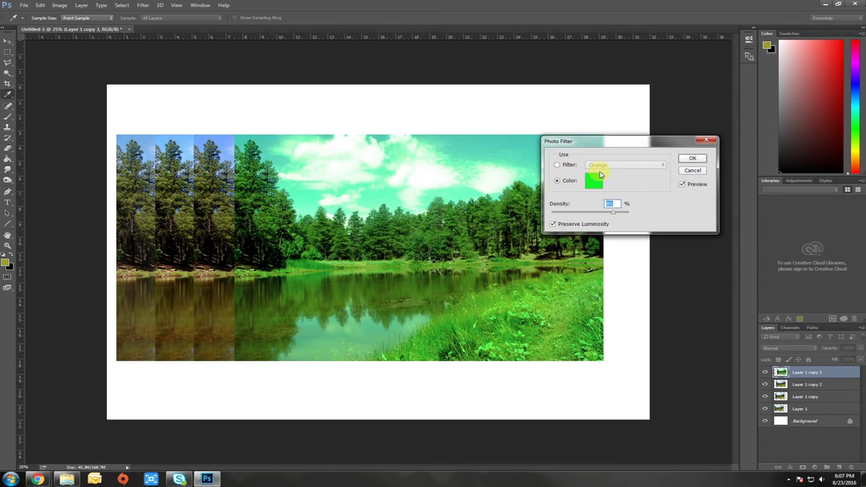
click(691, 160)
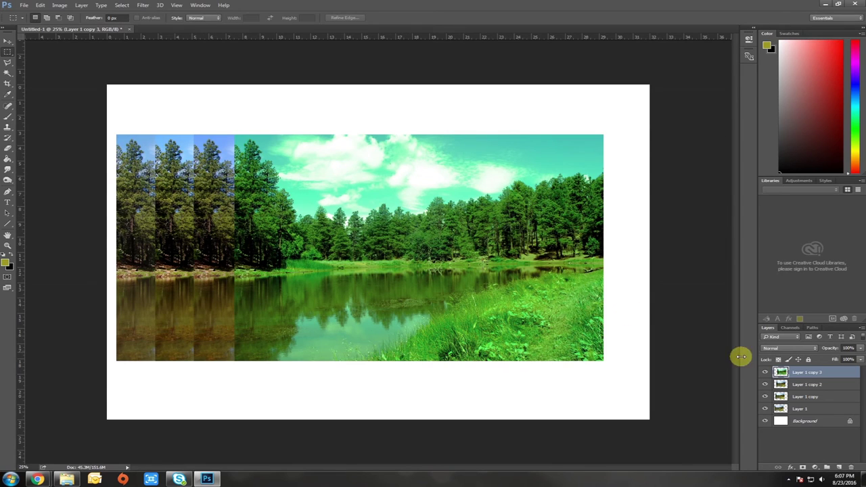
- Duplicate the green-tinted layer as Layer 1 copy 4 and shift it right to expose a green strip
right_click(800, 373)
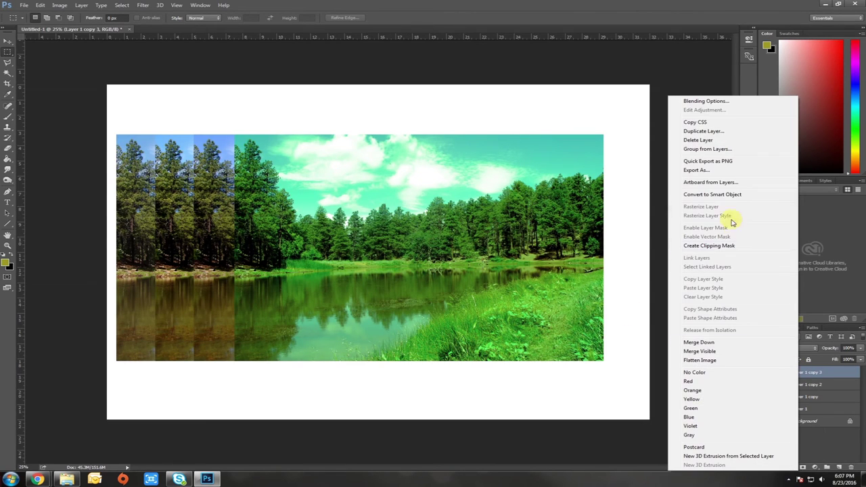
click(709, 132)
click(512, 147)
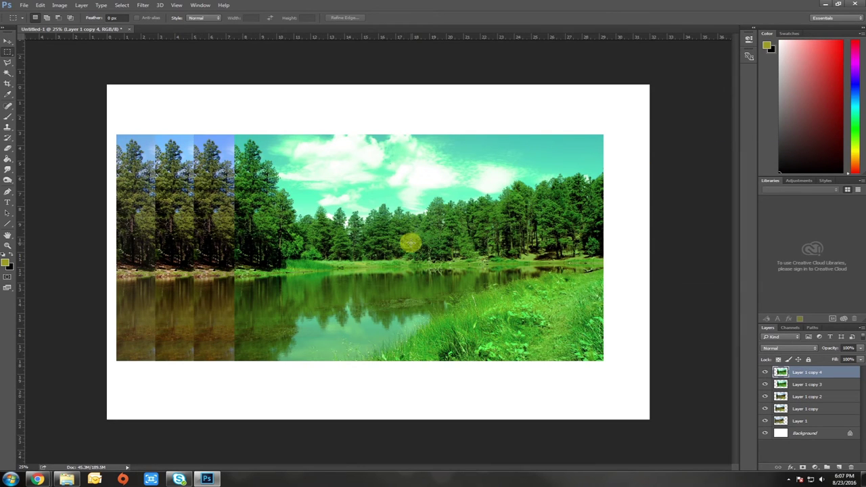
drag(412, 243, 443, 243)
click(60, 5)
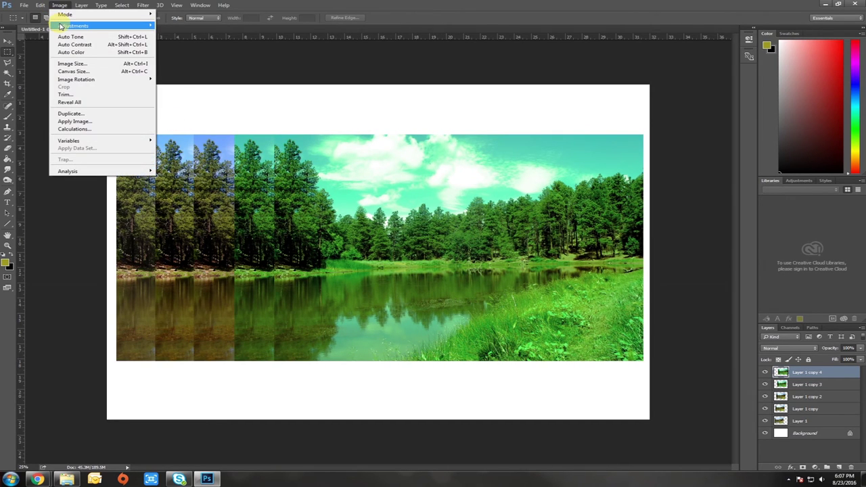
mouse_move(61, 26)
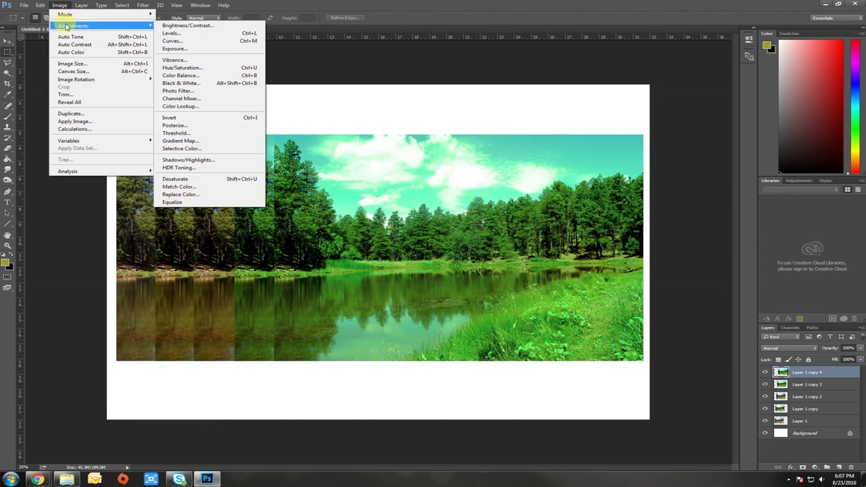
- Grey out Layer 1 copy 4 with a colorized Hue/Saturation at Saturation 0, Lightness +4
click(180, 68)
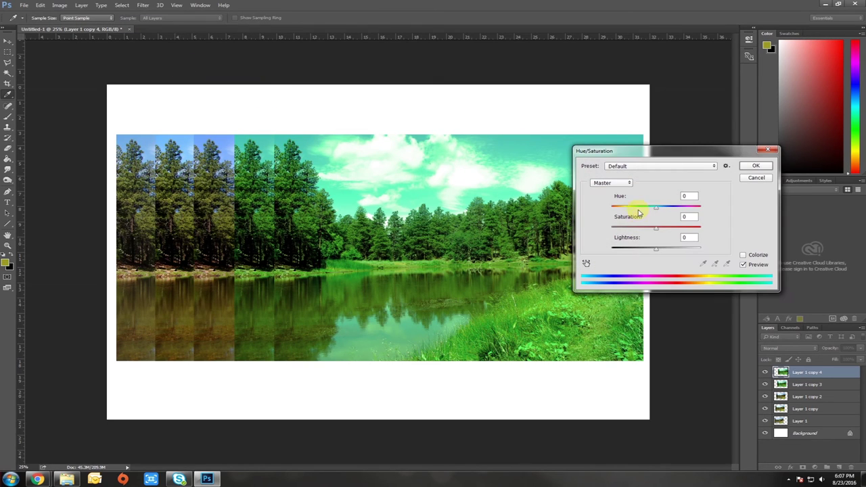
drag(656, 232, 636, 232)
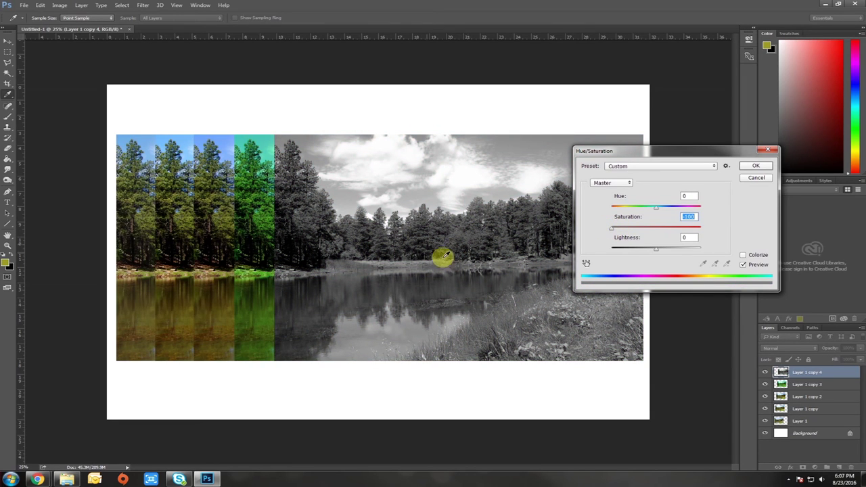
drag(612, 230, 658, 234)
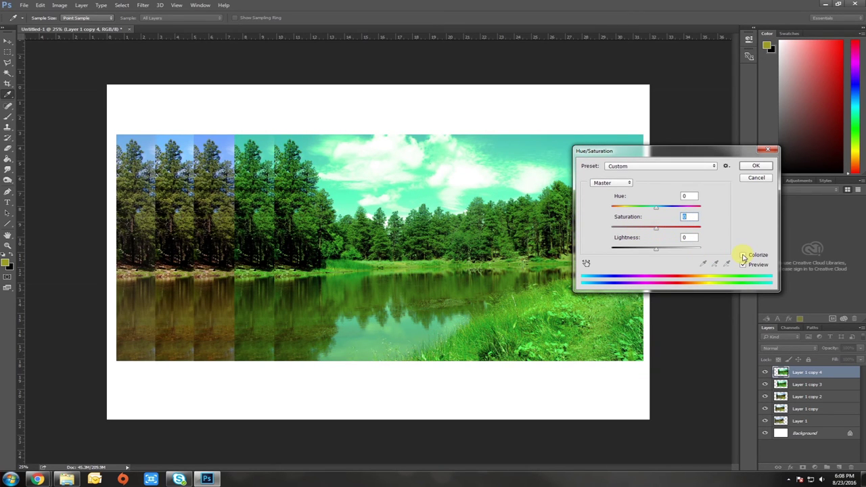
click(744, 257)
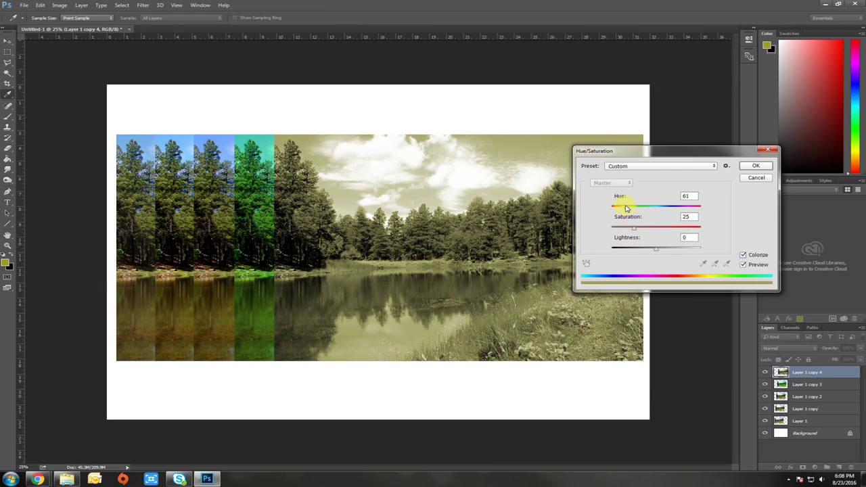
drag(626, 208, 658, 251)
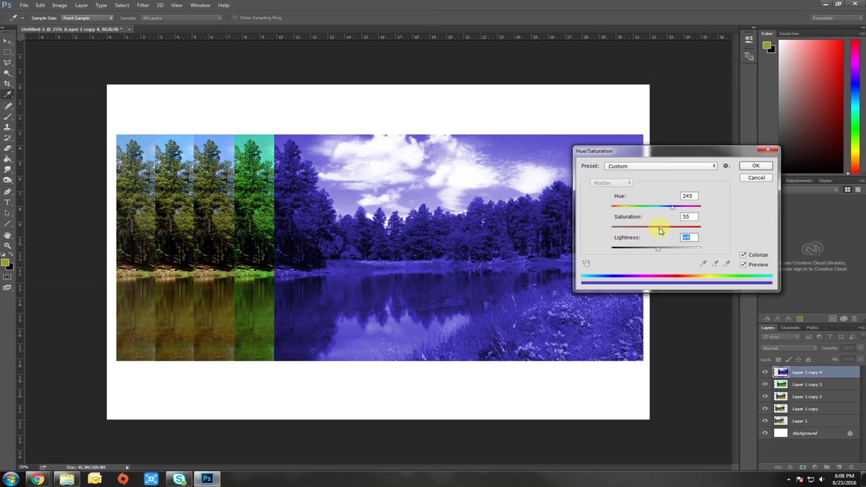
drag(661, 232, 626, 231)
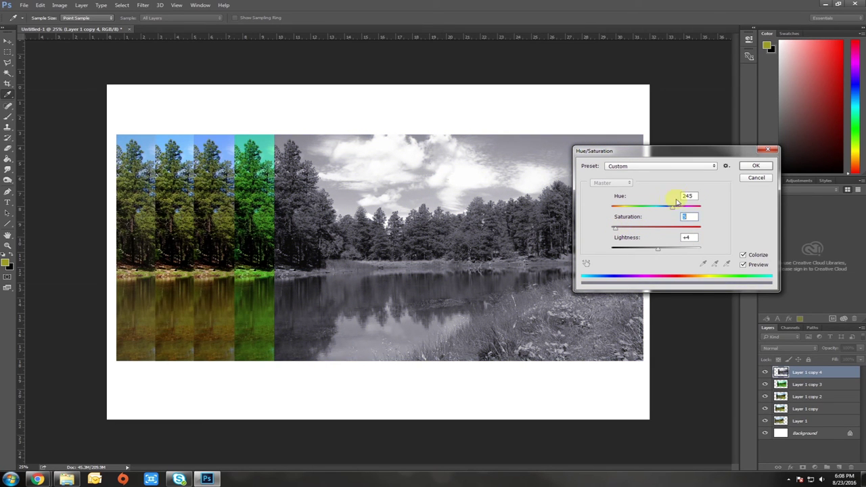
click(756, 167)
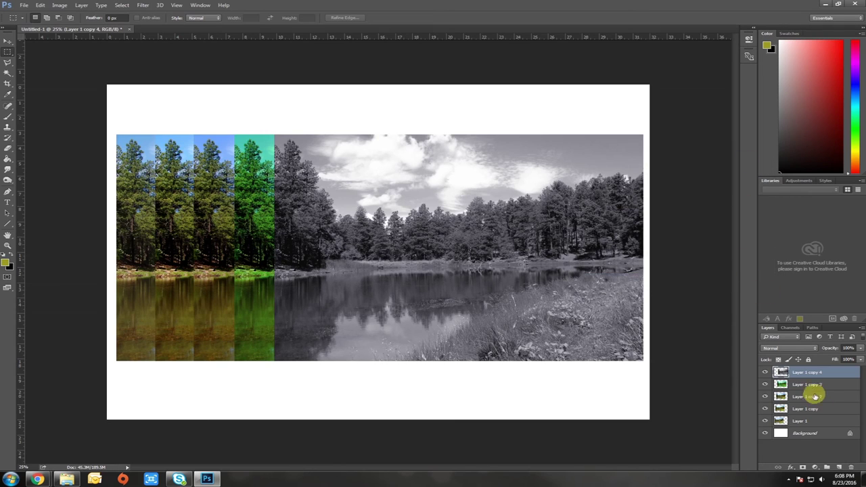
- Duplicate Layer 1 copy 4 as Layer 1 copy 5 and shift it right to leave a grey strip
right_click(797, 371)
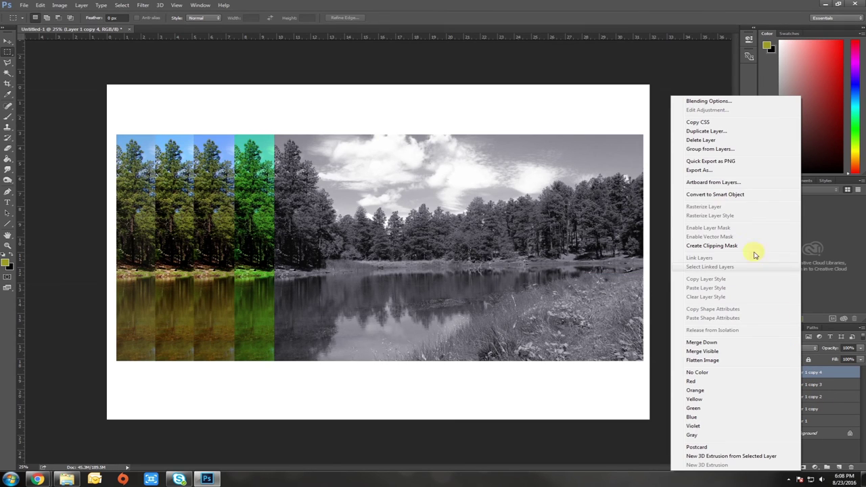
click(707, 130)
click(511, 150)
drag(445, 219, 473, 227)
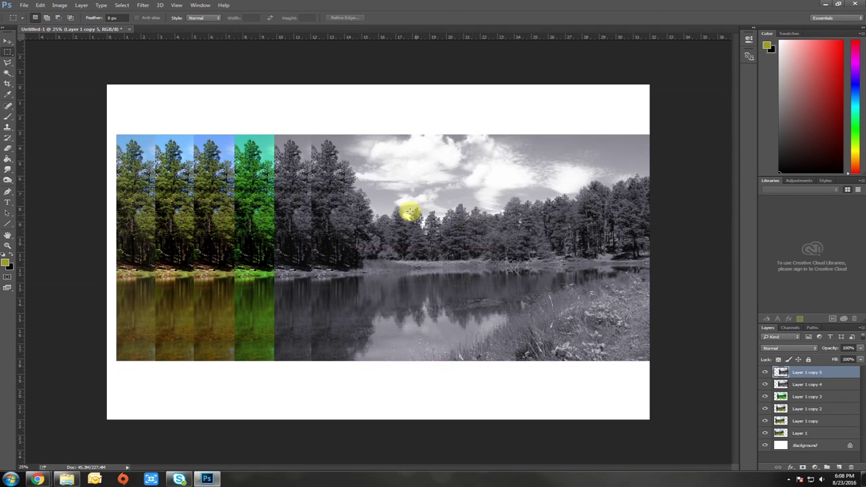
click(60, 6)
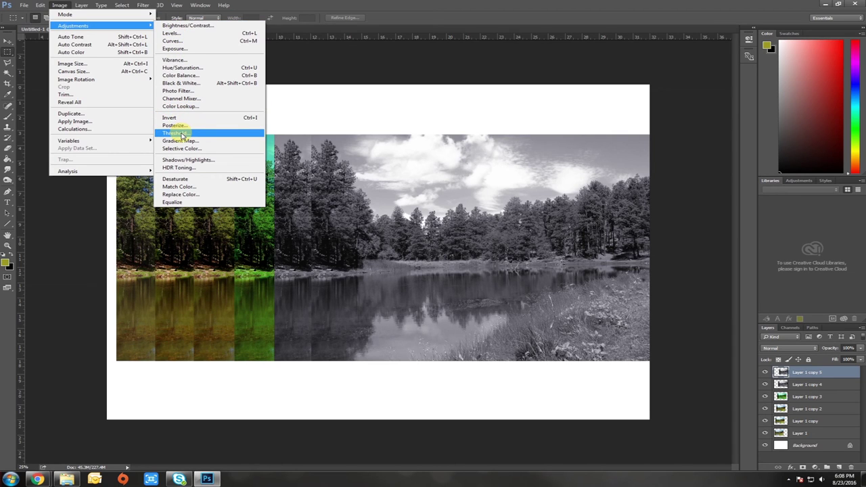
- Apply a Threshold to Layer 1 copy 5, tuning the level for a stark black-and-white lake
click(177, 133)
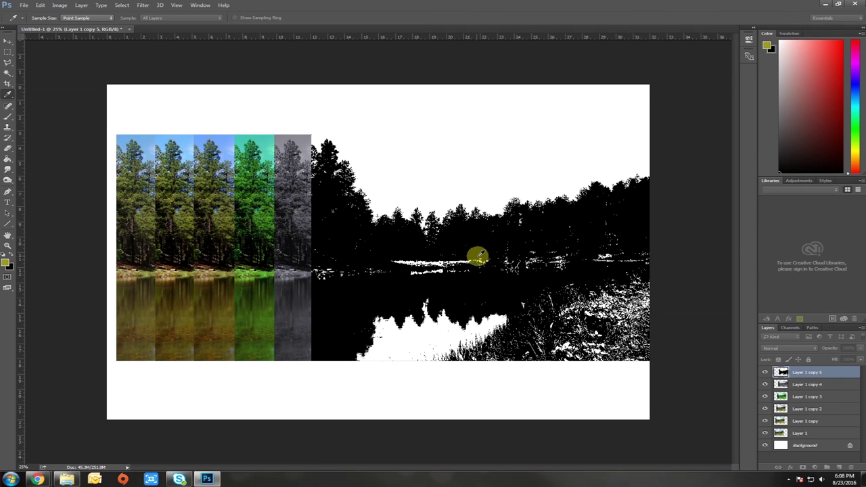
drag(836, 113, 139, 203)
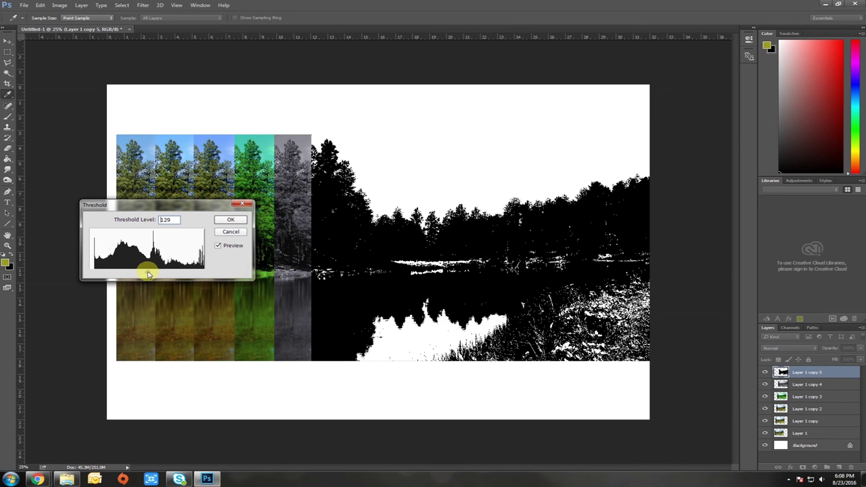
mouse_move(148, 274)
mouse_down()
mouse_move(173, 276)
mouse_move(135, 275)
mouse_up()
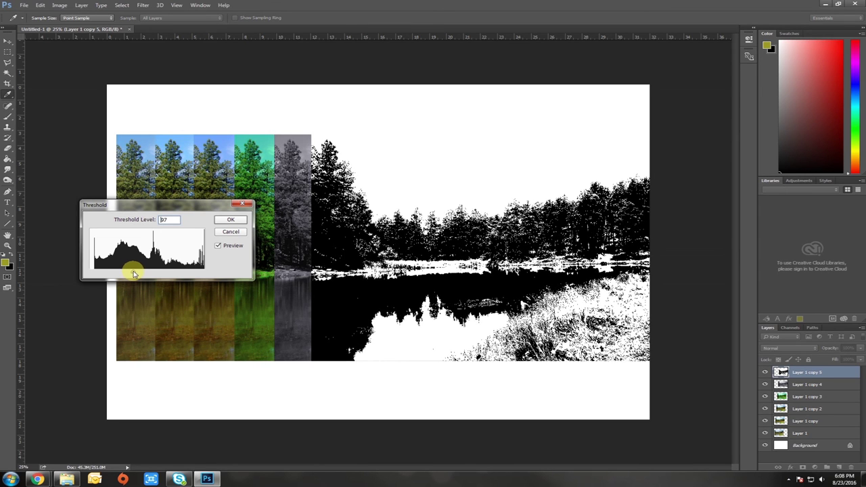
click(231, 220)
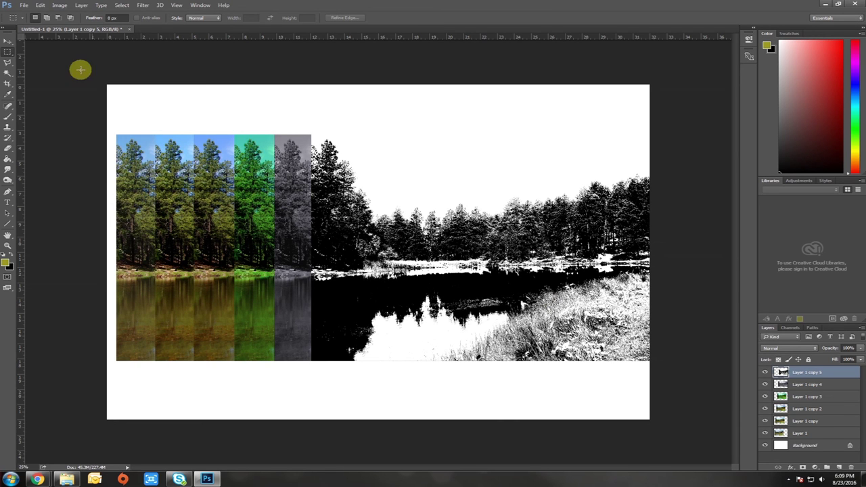
- Show the Image > Adjustments submenu
click(60, 7)
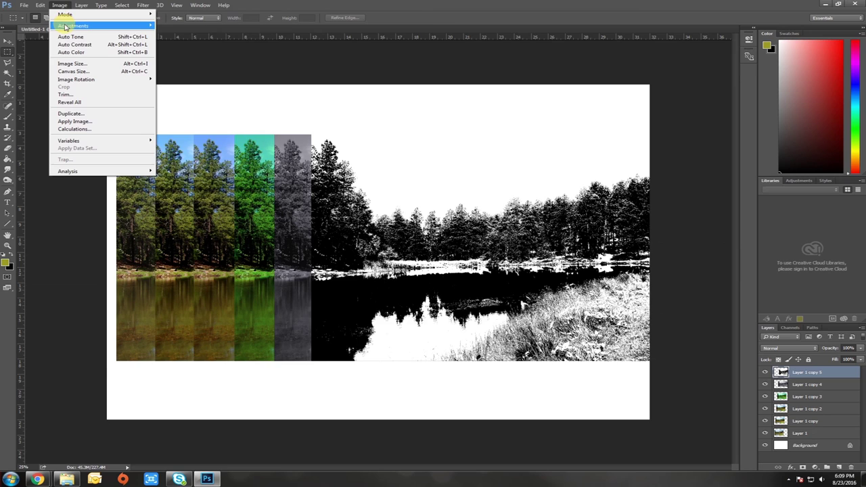
mouse_move(65, 26)
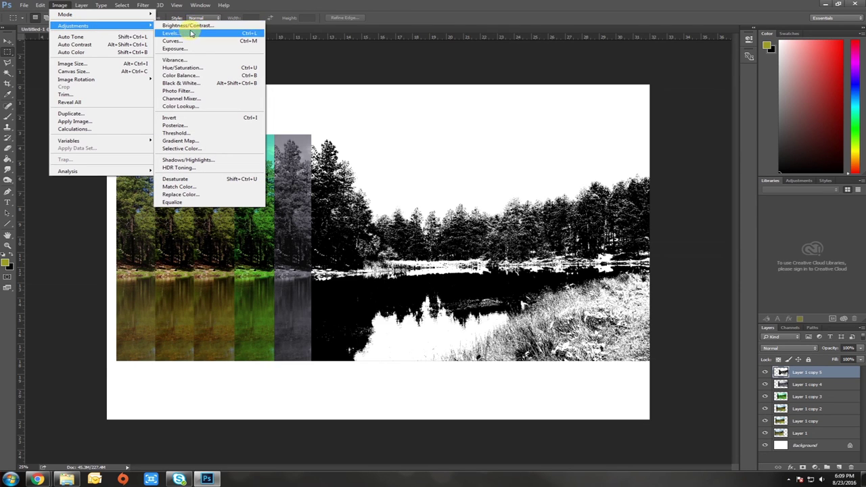